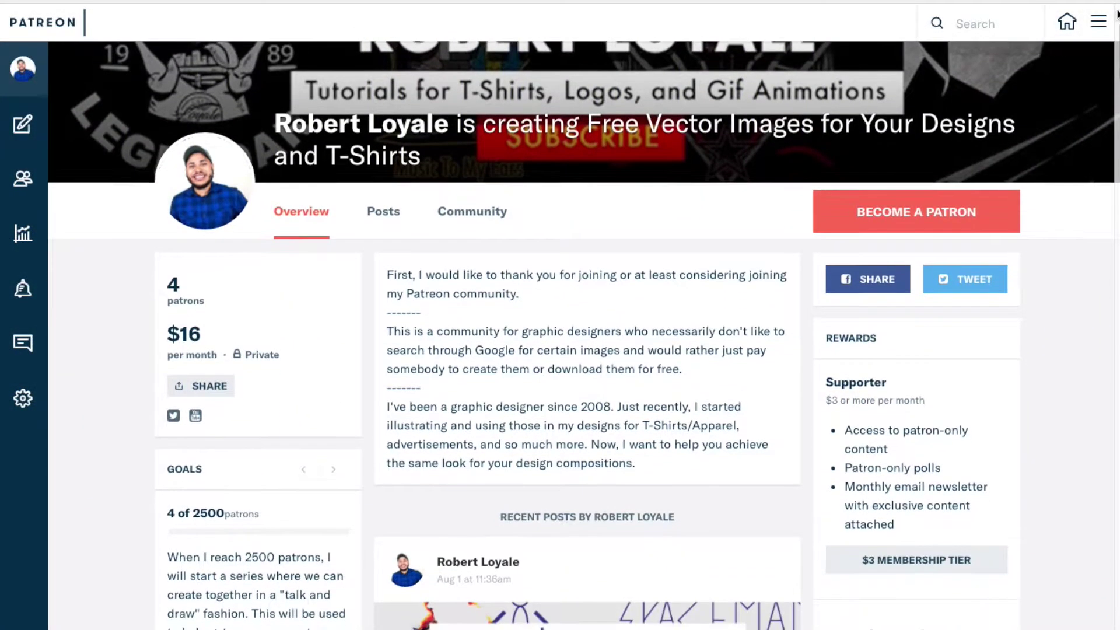
Scroll down the Patreon creator page toward the membership tiers.
{"action": "scroll", "coordinate": [1117, 14], "scroll_direction": "down", "scroll_amount": 4}
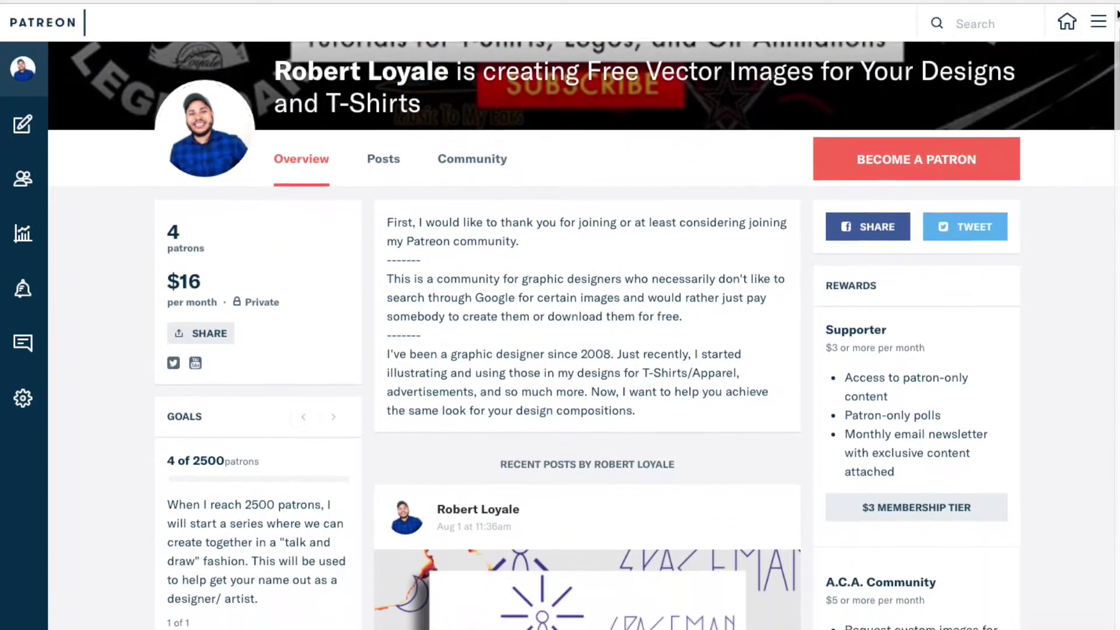
{"action": "scroll", "coordinate": [1117, 15], "scroll_direction": "down", "scroll_amount": 1}
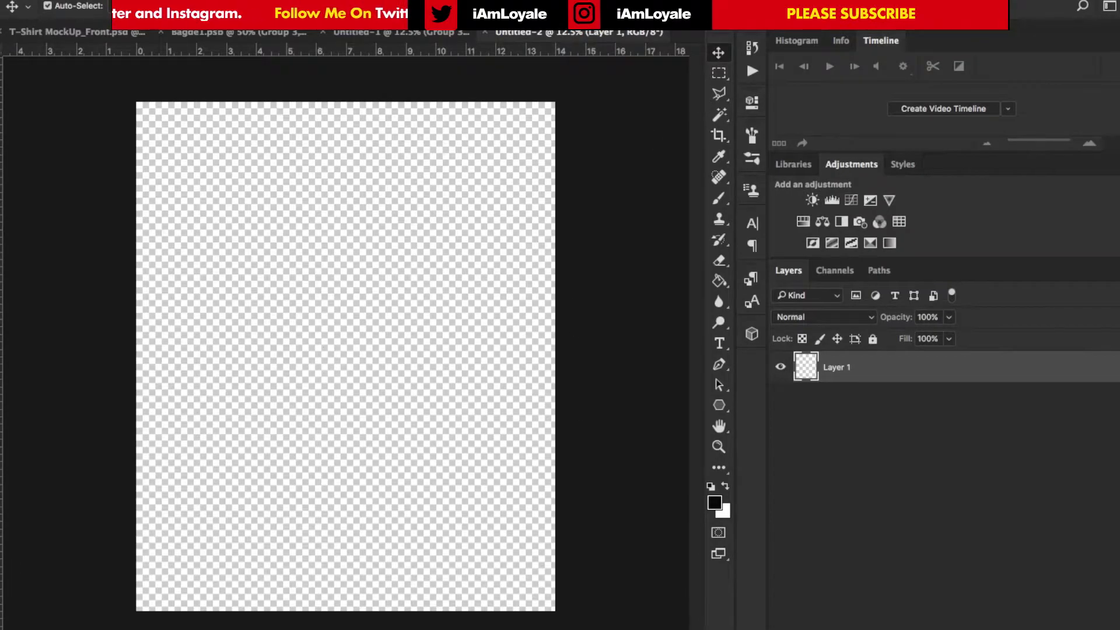
Drag the moon shoed, galaxy dust and retro stars artwork from Finder into Untitled-2.
{"action": "left_click", "coordinate": [60, 622]}
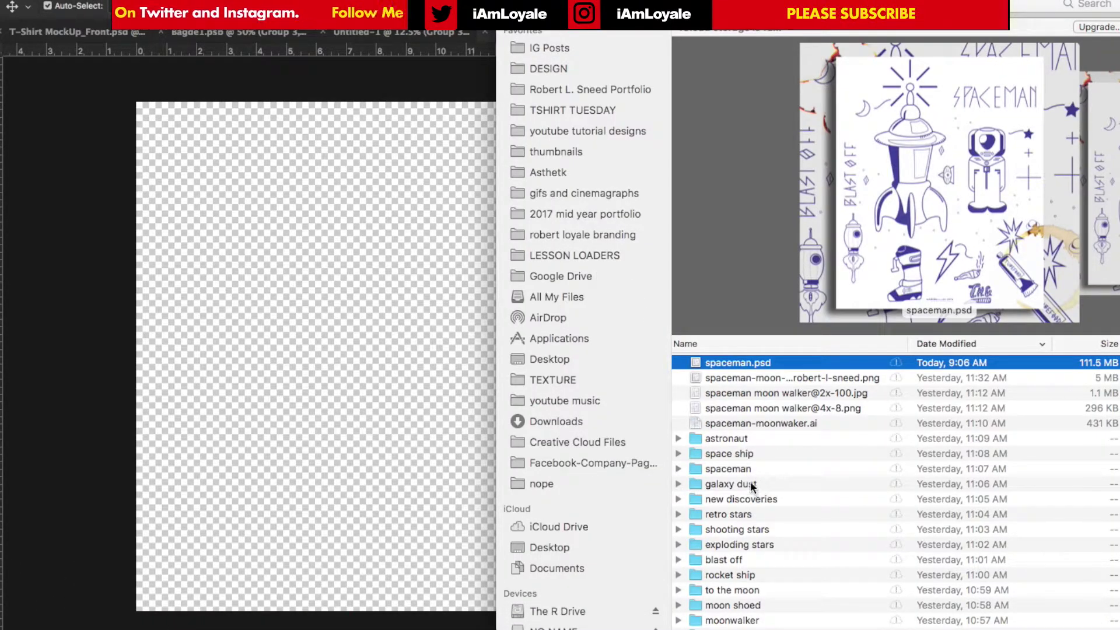
{"action": "scroll", "coordinate": [748, 484], "scroll_direction": "down", "scroll_amount": 5}
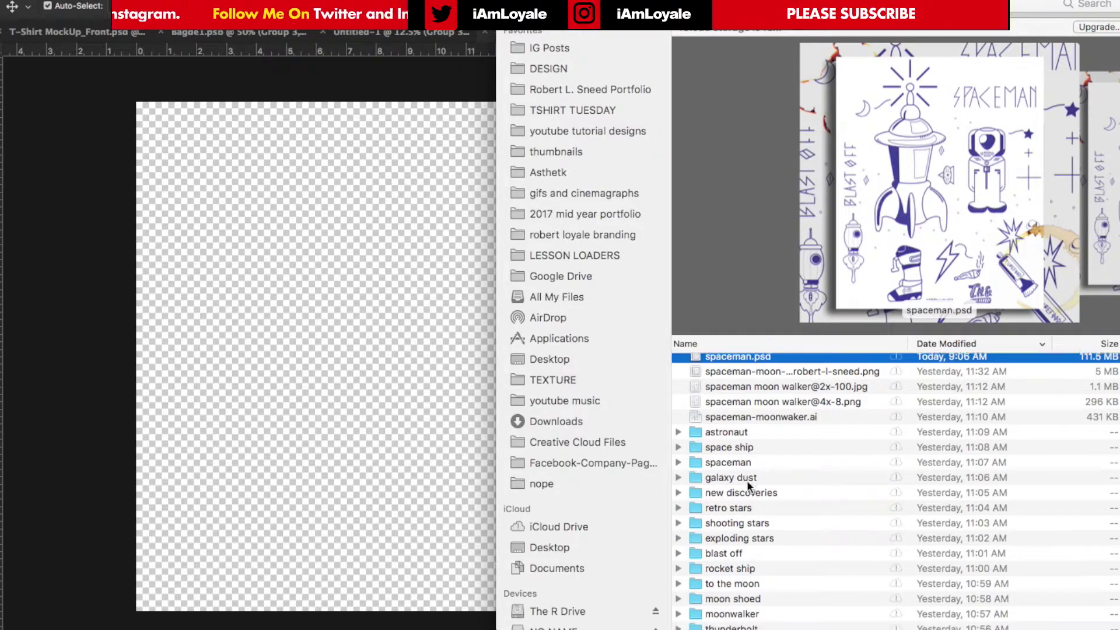
{"action": "left_click", "coordinate": [762, 486]}
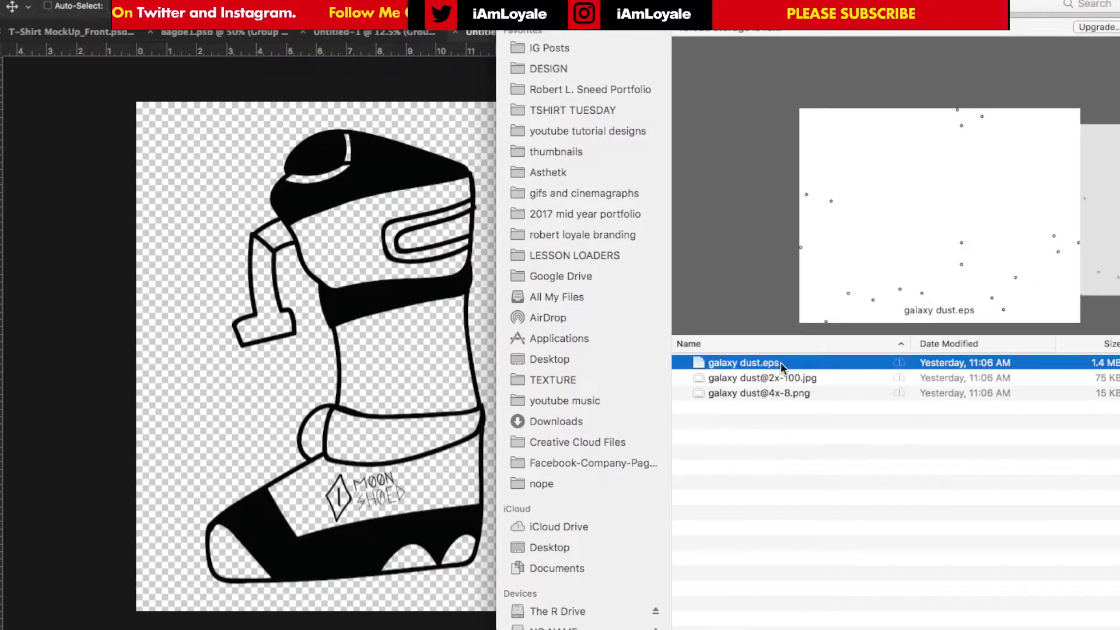
{"action": "left_click_drag", "start_coordinate": [780, 362], "coordinate": [256, 310]}
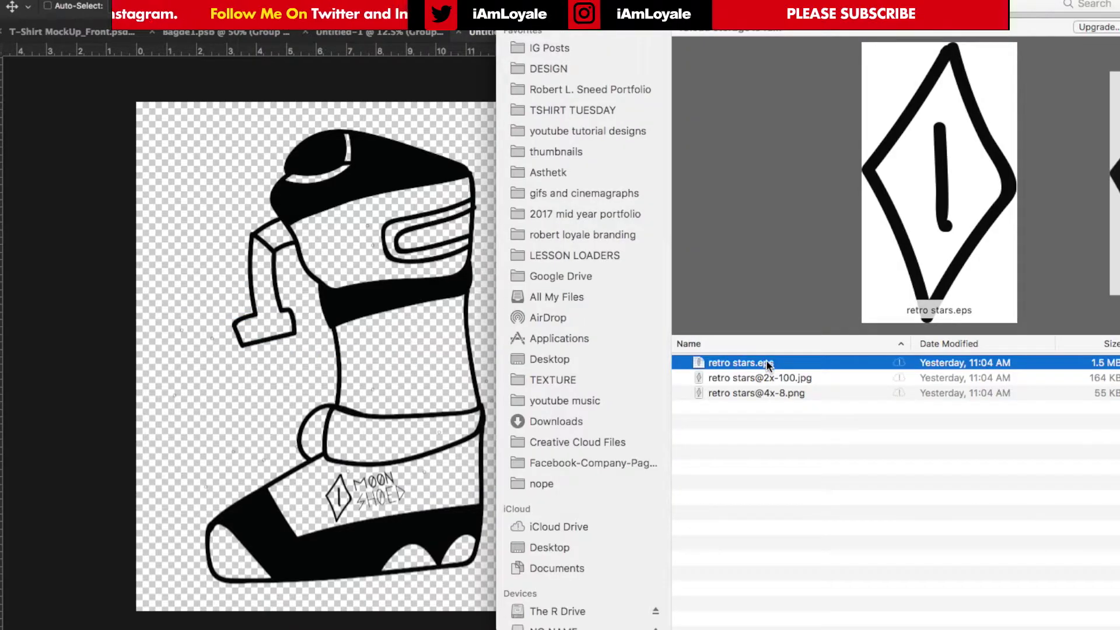
{"action": "left_click_drag", "start_coordinate": [765, 363], "coordinate": [282, 307]}
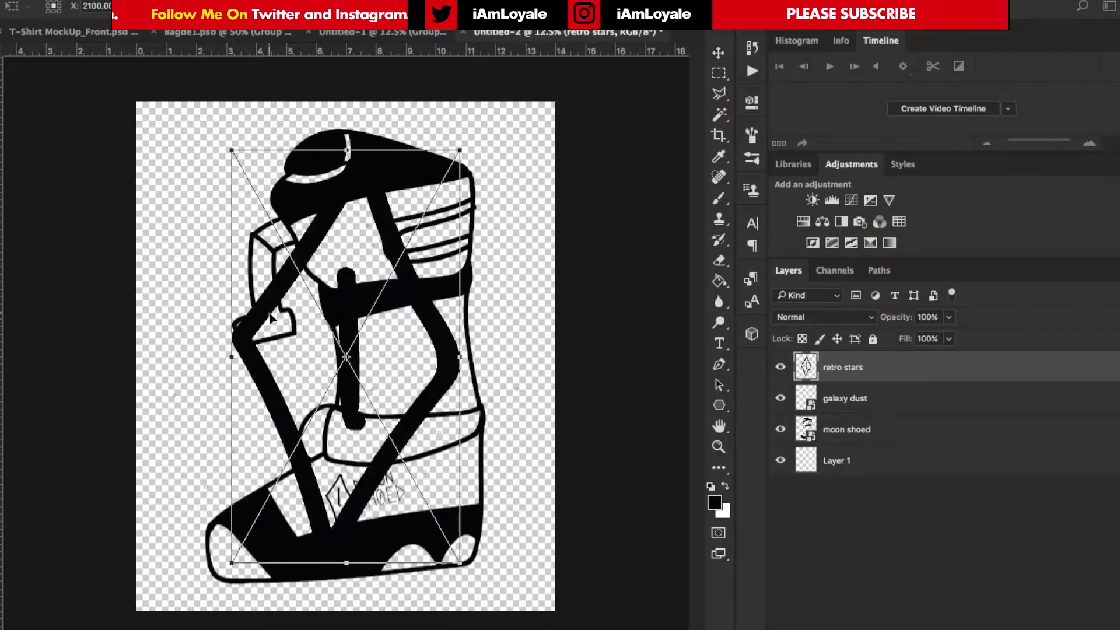
{"action": "left_click", "coordinate": [63, 621]}
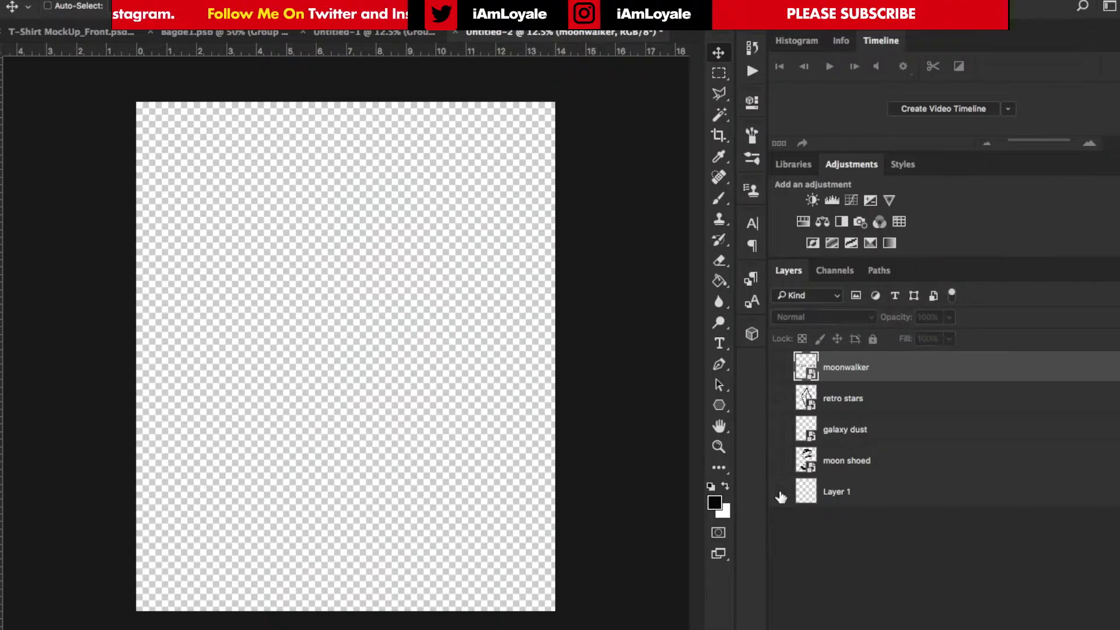
Add a white ffffff Solid Color fill layer above the empty bottom layer.
{"action": "left_click", "coordinate": [836, 491]}
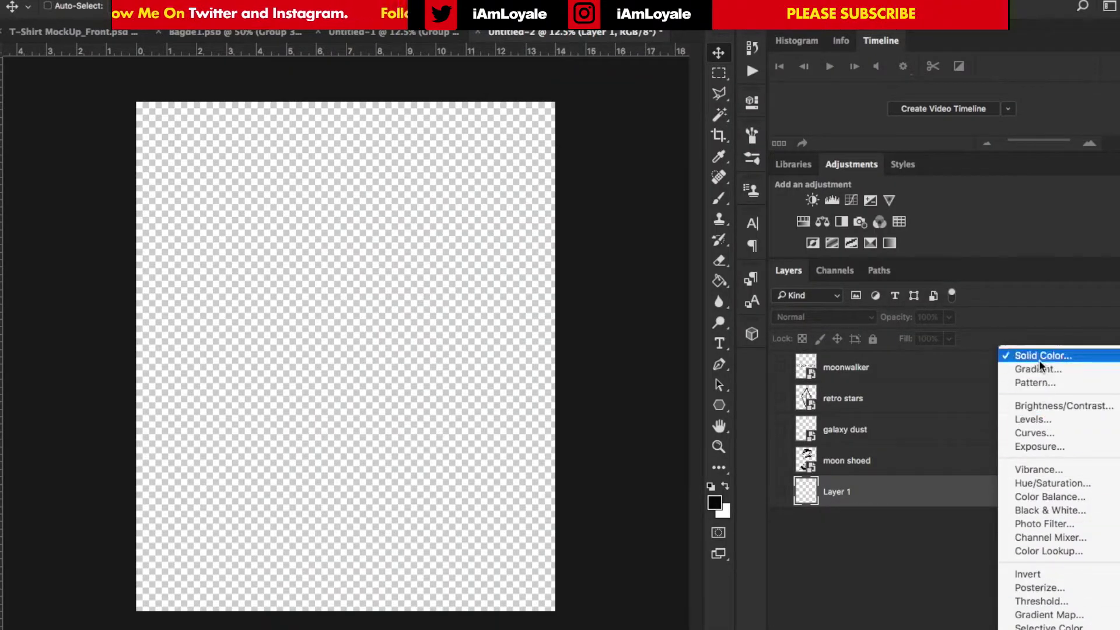
{"action": "left_click", "coordinate": [1041, 362]}
{"action": "type", "text": "ffffff"}
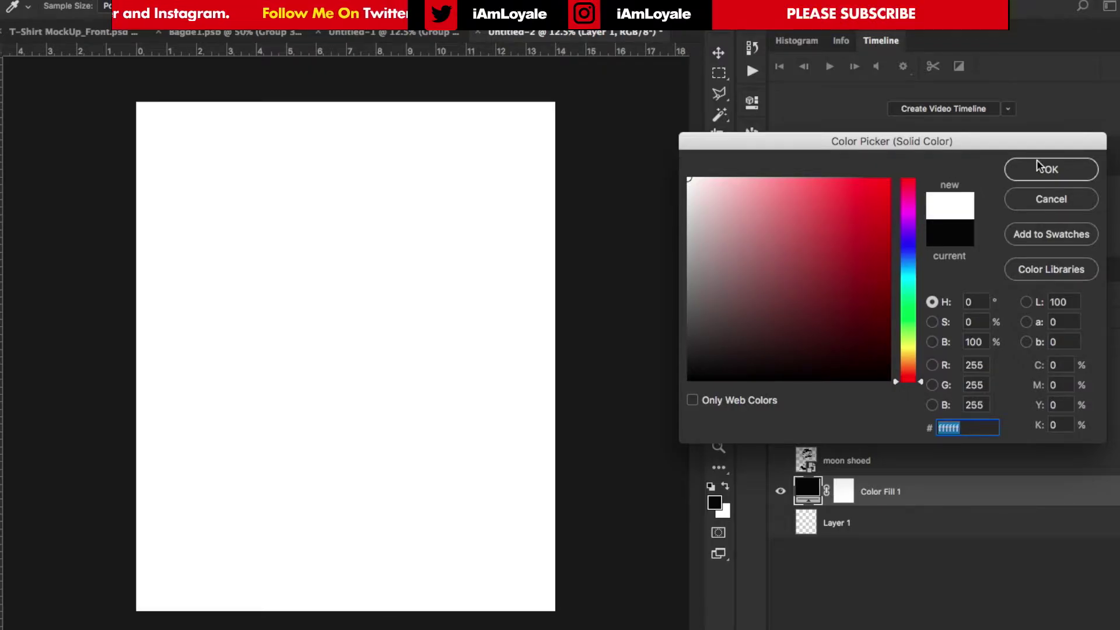
{"action": "left_click", "coordinate": [1062, 168]}
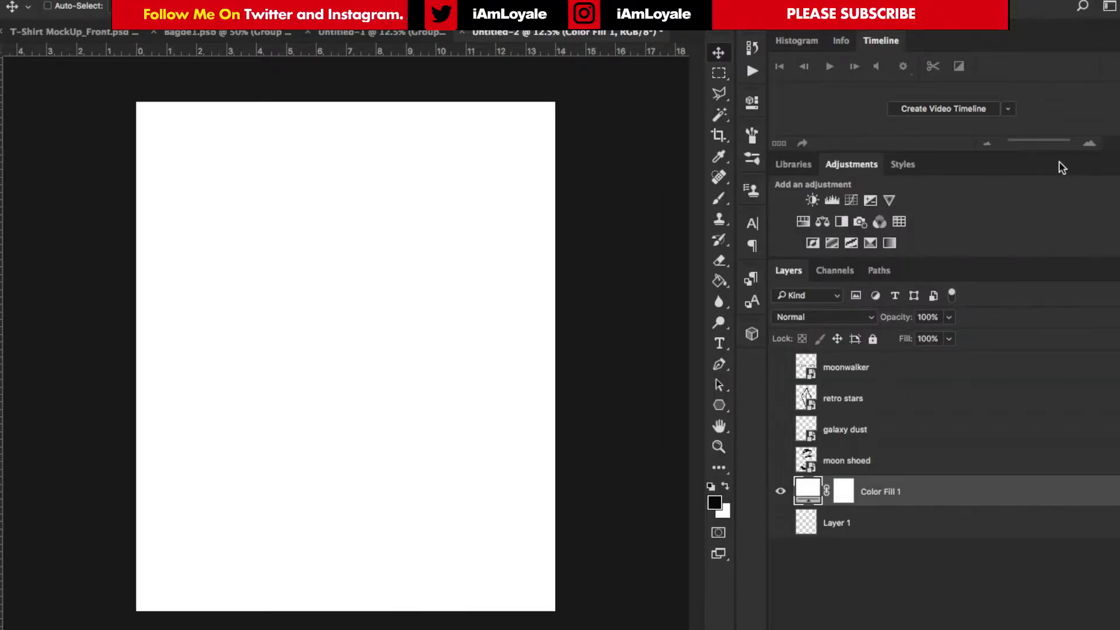
Show the moon shoed boot slightly smaller and place the galaxy dust dots around it.
{"action": "left_click", "coordinate": [780, 460]}
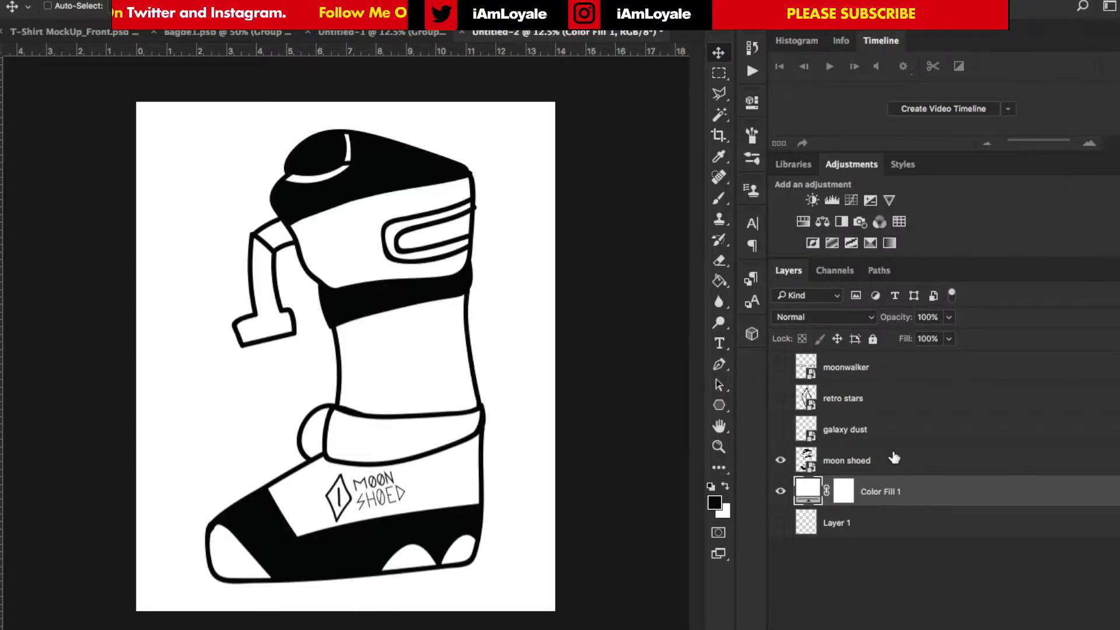
{"action": "left_click", "coordinate": [892, 460]}
{"action": "key", "text": "ctrl+t"}
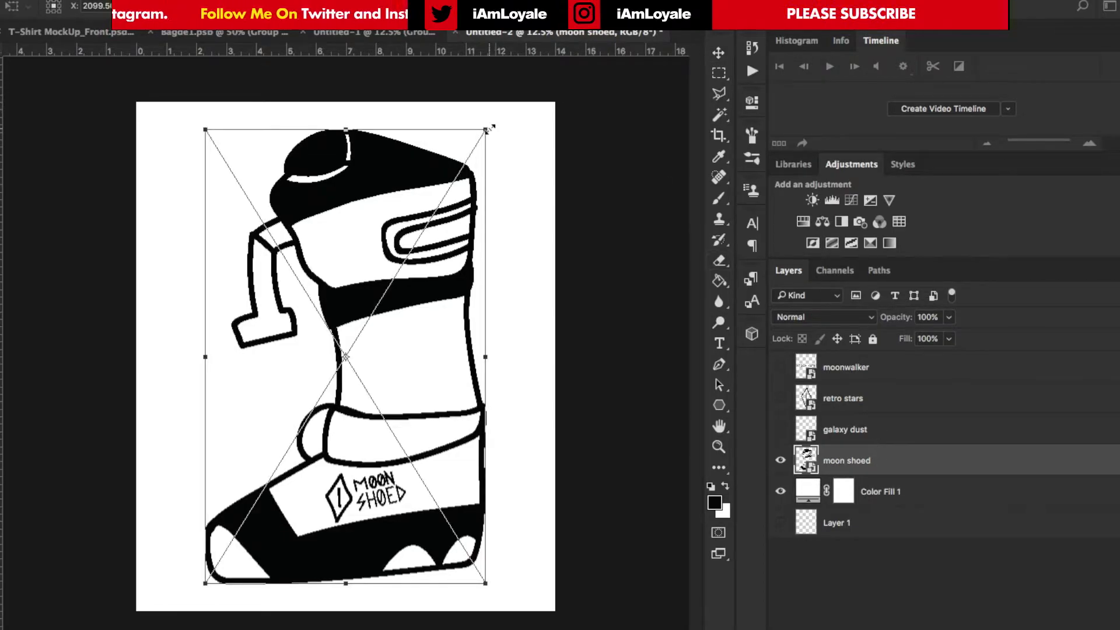
{"action": "left_click_drag", "start_coordinate": [487, 129], "coordinate": [462, 183]}
{"action": "key", "text": "Return"}
{"action": "left_click", "coordinate": [781, 429]}
{"action": "left_click", "coordinate": [846, 429]}
{"action": "mouse_move", "coordinate": [479, 222]}
{"action": "left_mouse_down"}
{"action": "mouse_move", "coordinate": [475, 350]}
{"action": "mouse_move", "coordinate": [483, 251]}
{"action": "mouse_move", "coordinate": [473, 215]}
{"action": "mouse_move", "coordinate": [472, 227]}
{"action": "left_mouse_up"}
Move galaxy dust beneath the boot and scatter duplicate dust copies lower on the page.
{"action": "left_click_drag", "start_coordinate": [823, 429], "coordinate": [827, 474]}
{"action": "key", "text": "ctrl+j"}
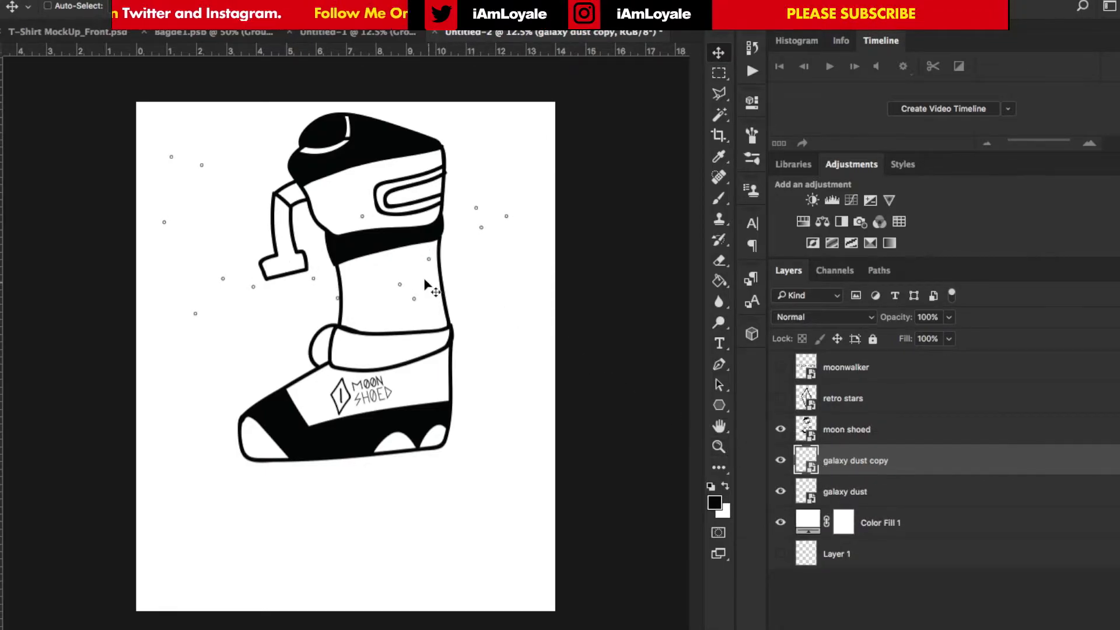
{"action": "left_click_drag", "start_coordinate": [410, 327], "coordinate": [441, 449]}
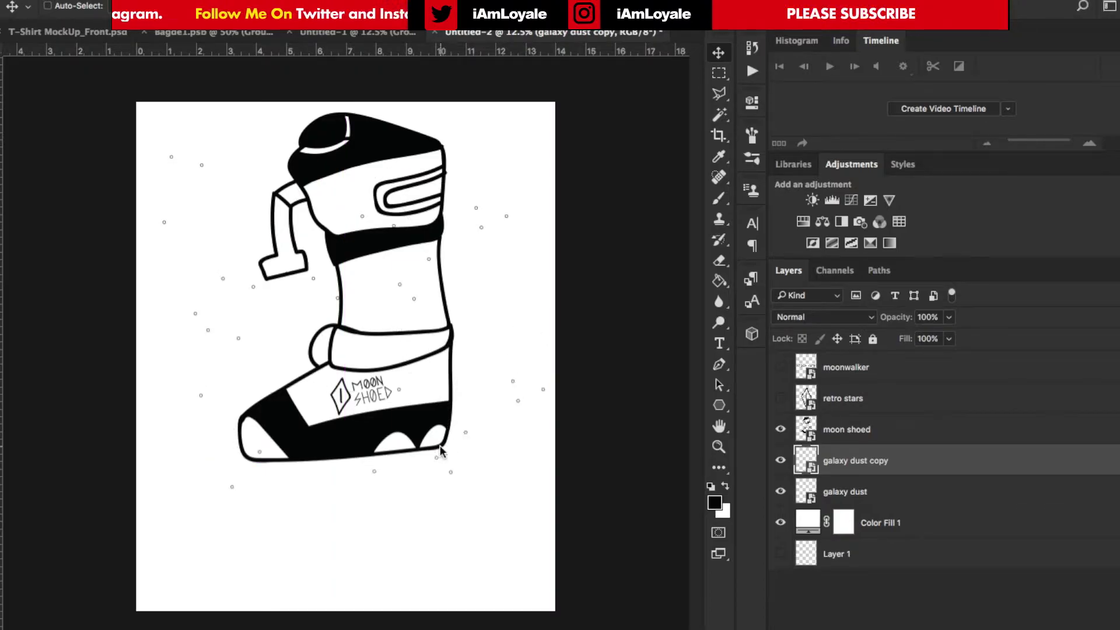
{"action": "key", "text": "ctrl+j"}
{"action": "left_click_drag", "start_coordinate": [517, 393], "coordinate": [441, 509]}
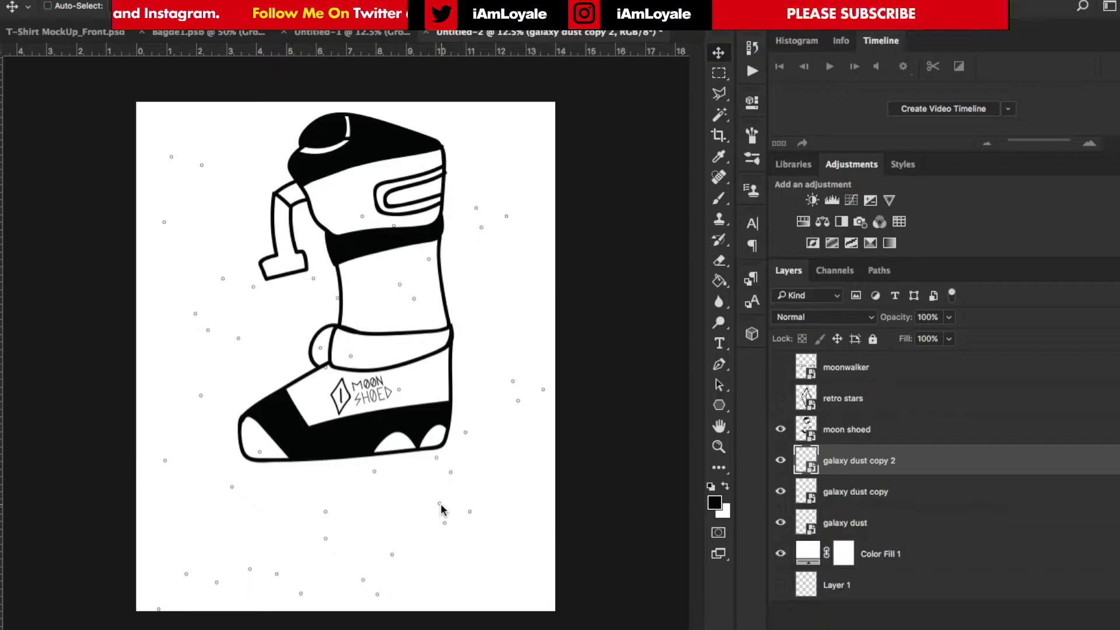
{"action": "key", "text": "ctrl+j"}
Show retro stars, shrink it into a small diamond, and add rotated diamond copies.
{"action": "left_click", "coordinate": [781, 398]}
{"action": "left_click", "coordinate": [846, 406]}
{"action": "key", "text": "ctrl+t"}
{"action": "left_click_drag", "start_coordinate": [450, 162], "coordinate": [189, 519]}
{"action": "key", "text": "Return"}
{"action": "key", "text": "ctrl+j"}
{"action": "key", "text": "ctrl+t"}
{"action": "key", "text": "Return"}
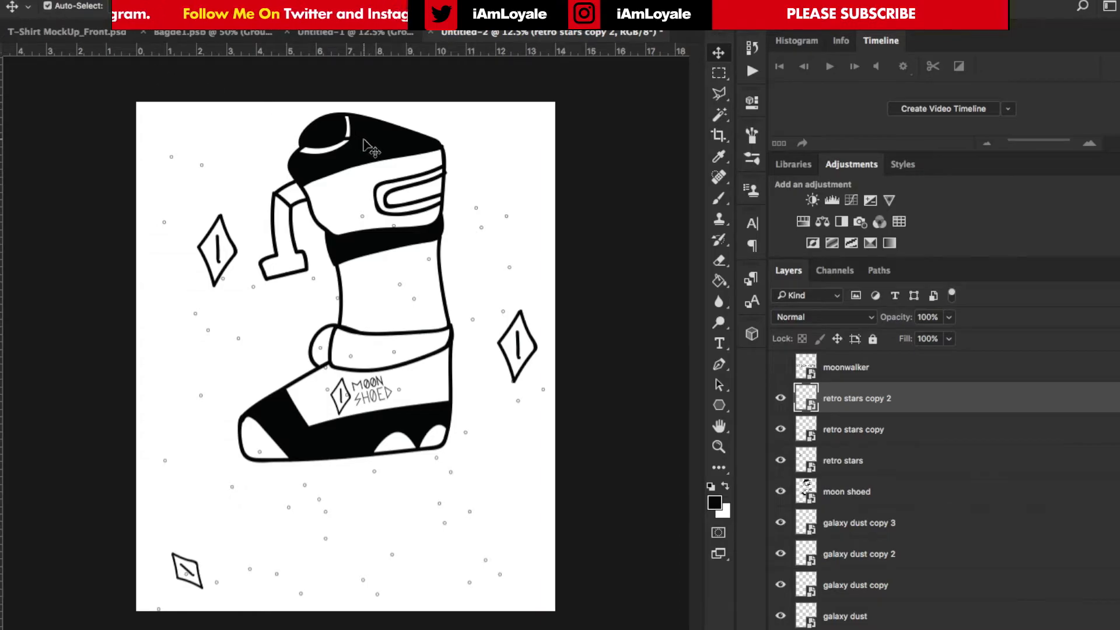
Shrink and lower the boot, move the fourth dust layer up, and group all artwork layers.
{"action": "left_click", "coordinate": [370, 143]}
{"action": "key", "text": "ctrl+t"}
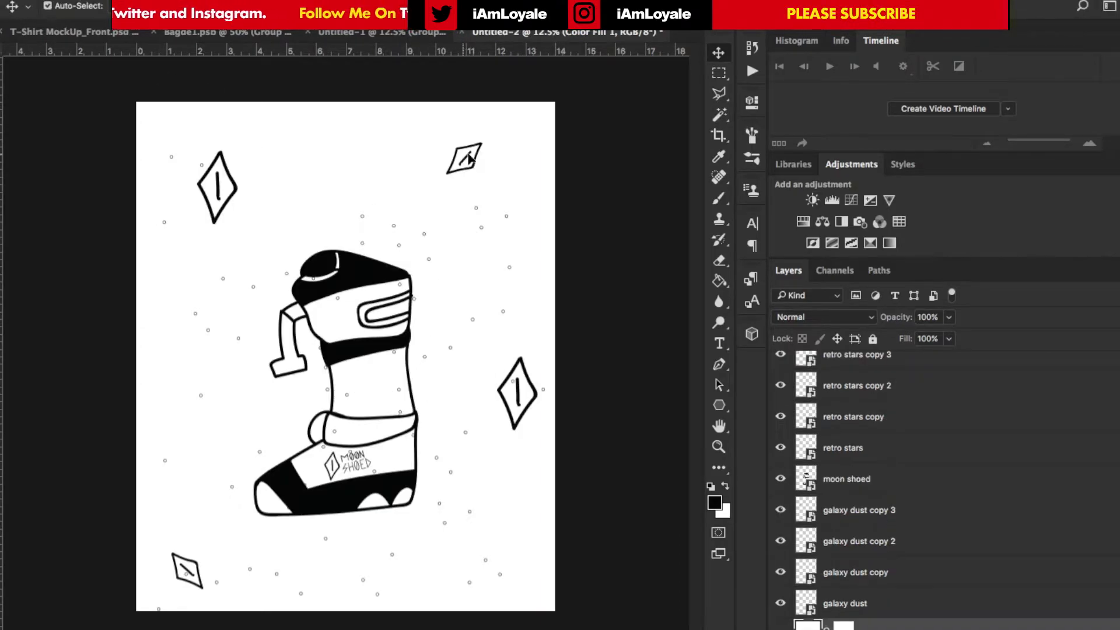
{"action": "left_click_drag", "start_coordinate": [467, 158], "coordinate": [470, 156]}
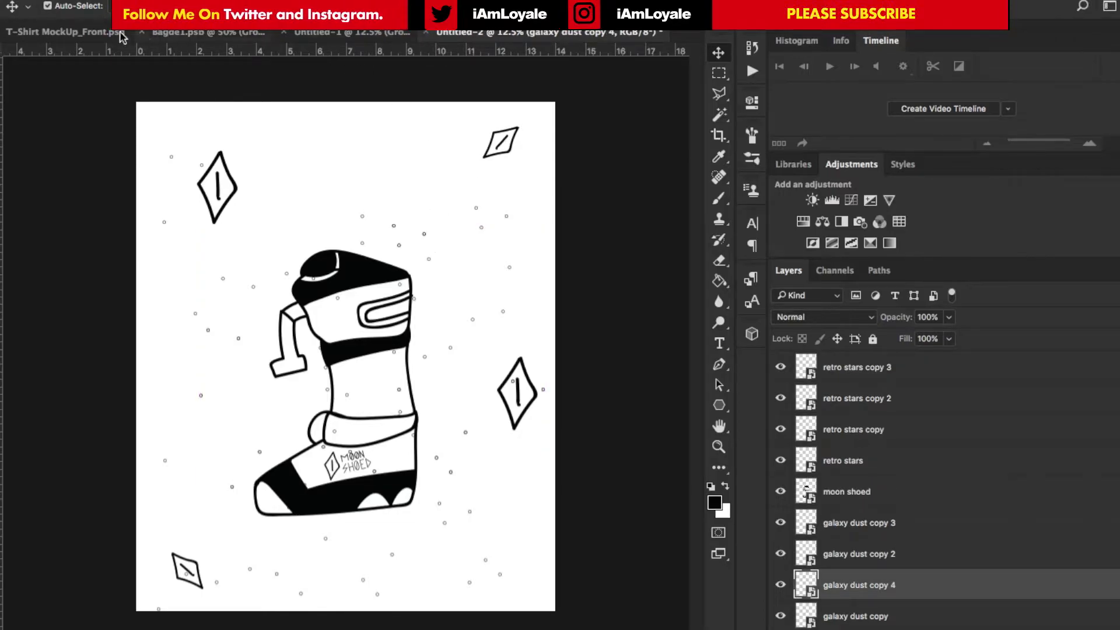
{"action": "left_click", "coordinate": [50, 6]}
{"action": "left_click_drag", "start_coordinate": [423, 243], "coordinate": [455, 124]}
{"action": "key", "text": "ctrl+g"}
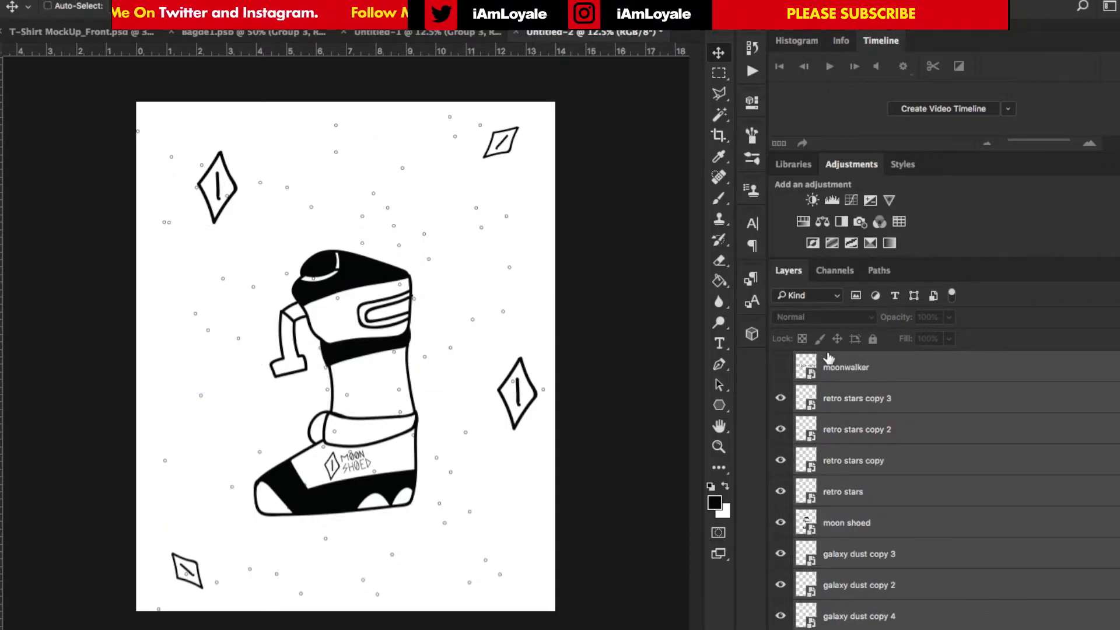
Collapse the artwork group and add a mid-blue Solid Color fill layer above it.
{"action": "left_click", "coordinate": [828, 357]}
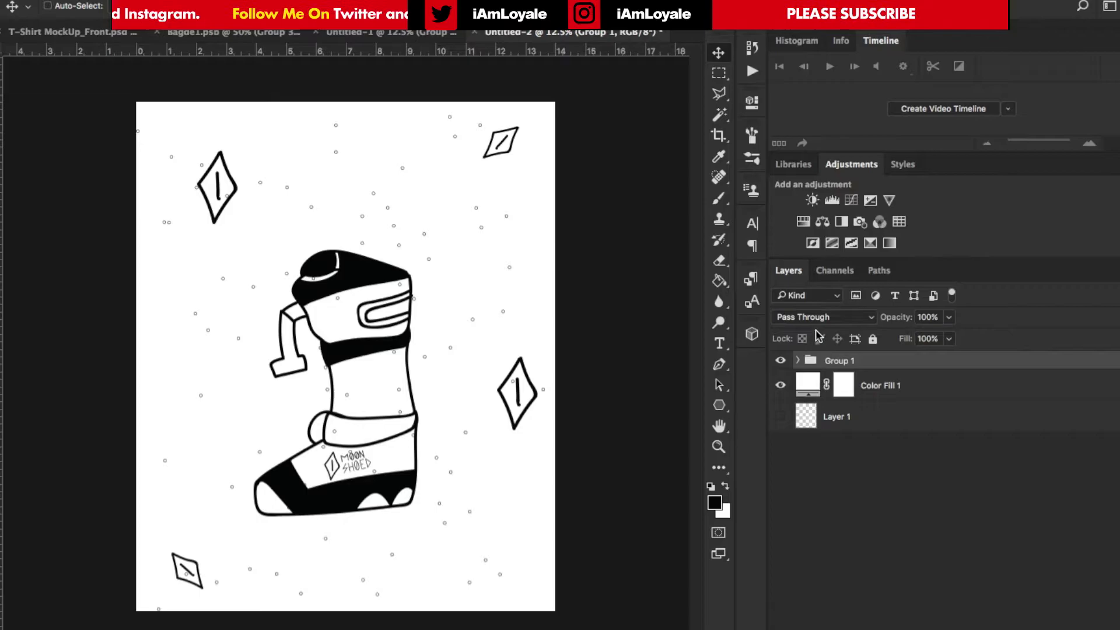
{"action": "left_click", "coordinate": [1050, 338]}
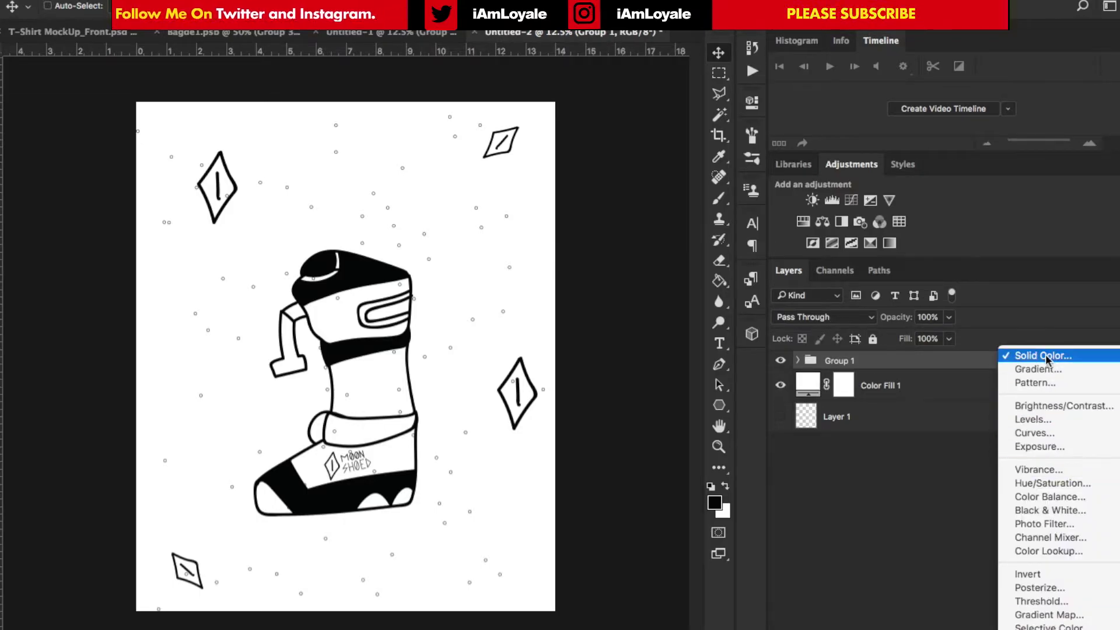
{"action": "left_click", "coordinate": [1044, 355]}
{"action": "left_click", "coordinate": [910, 255]}
{"action": "left_click_drag", "start_coordinate": [912, 256], "coordinate": [911, 262]}
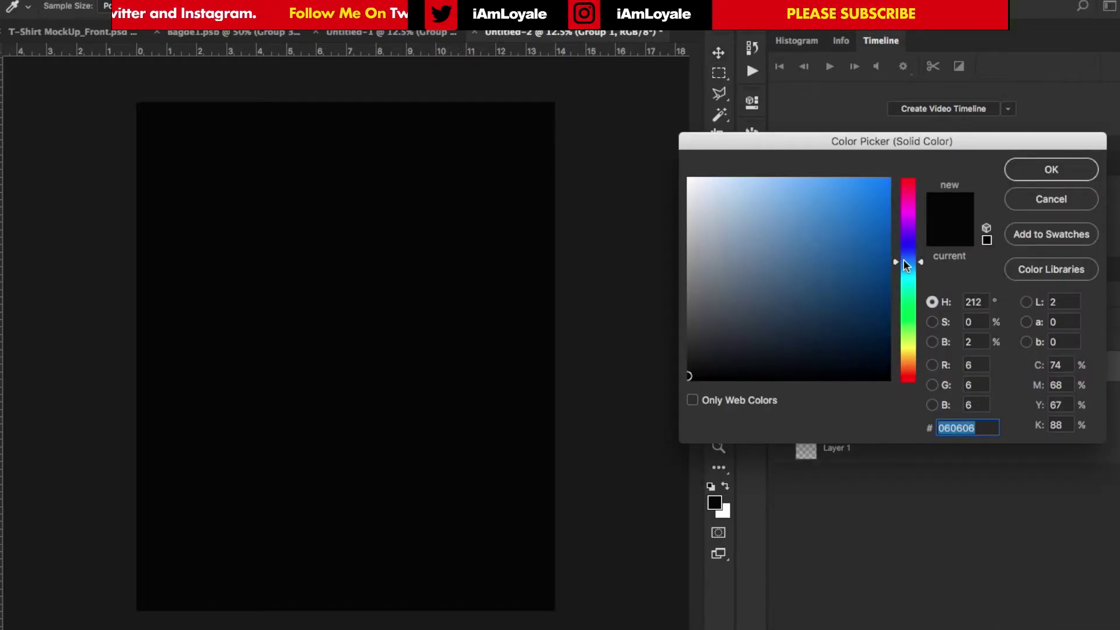
{"action": "left_click", "coordinate": [845, 216]}
{"action": "left_click", "coordinate": [1053, 175]}
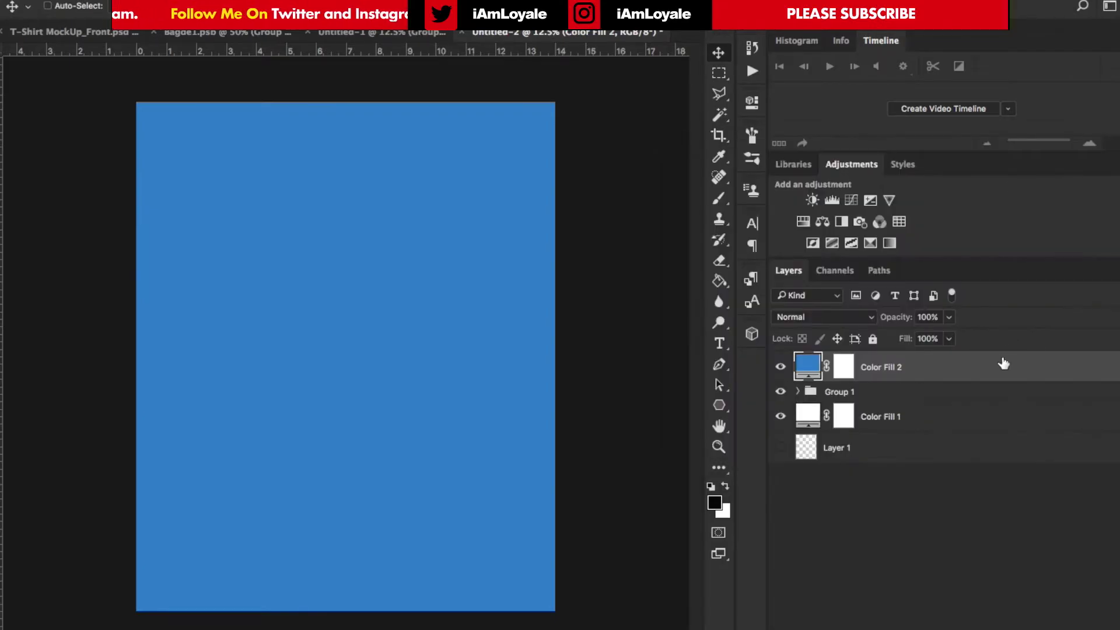
Clip Color Fill 2 to the artwork group and darken it to navy 254b75.
{"action": "right_click", "coordinate": [1002, 365]}
{"action": "left_click", "coordinate": [910, 279]}
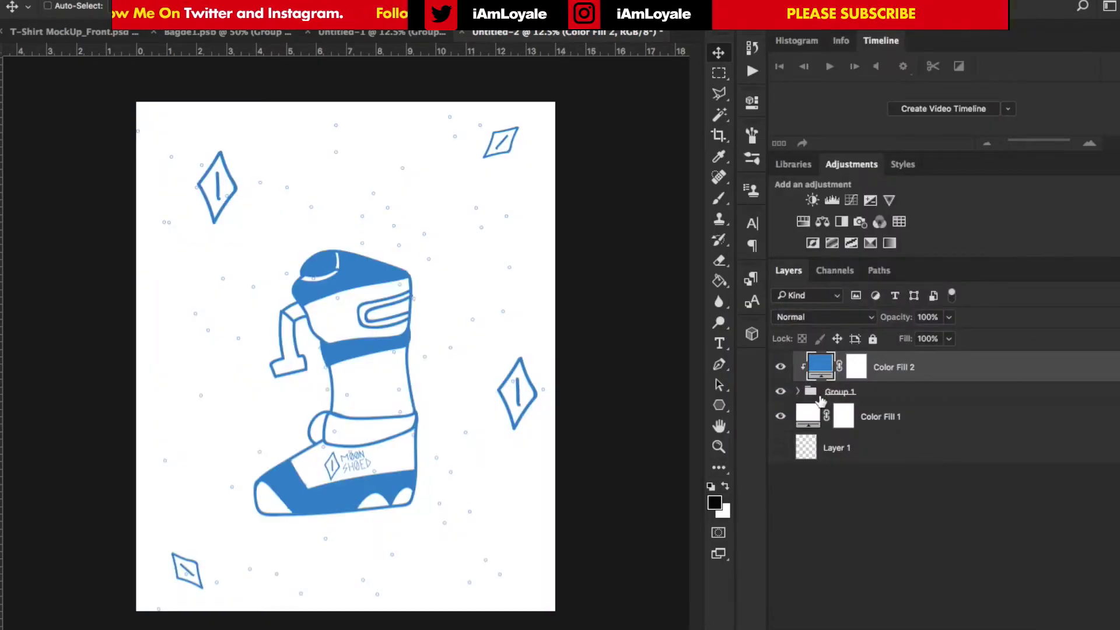
{"action": "double_click", "coordinate": [820, 365]}
{"action": "left_click", "coordinate": [827, 288]}
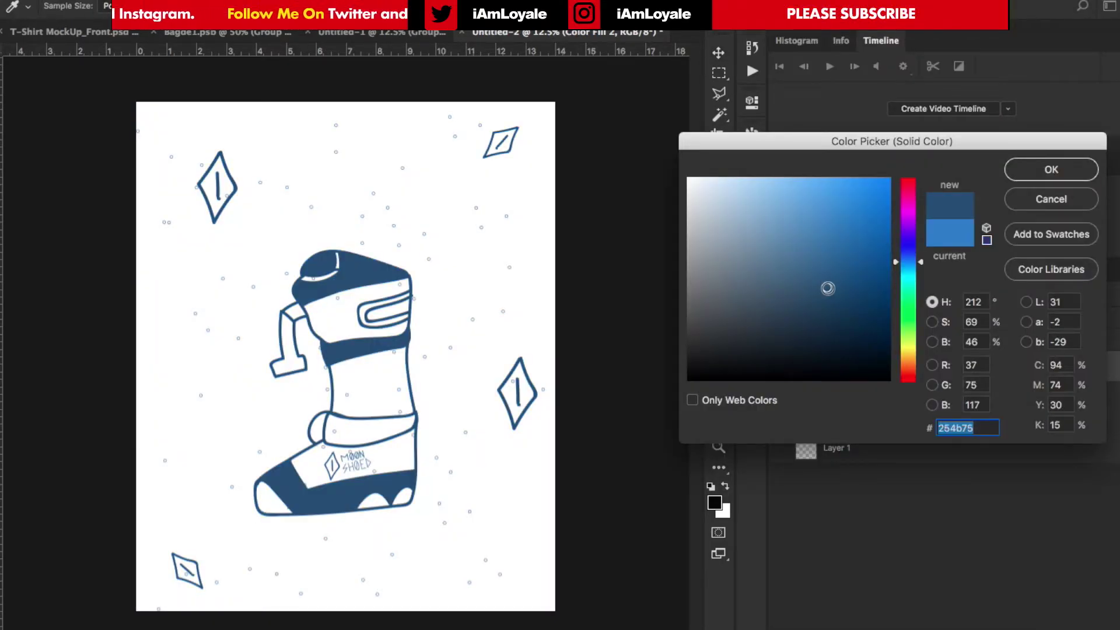
{"action": "left_click_drag", "start_coordinate": [828, 288], "coordinate": [823, 305]}
{"action": "key", "text": "Return"}
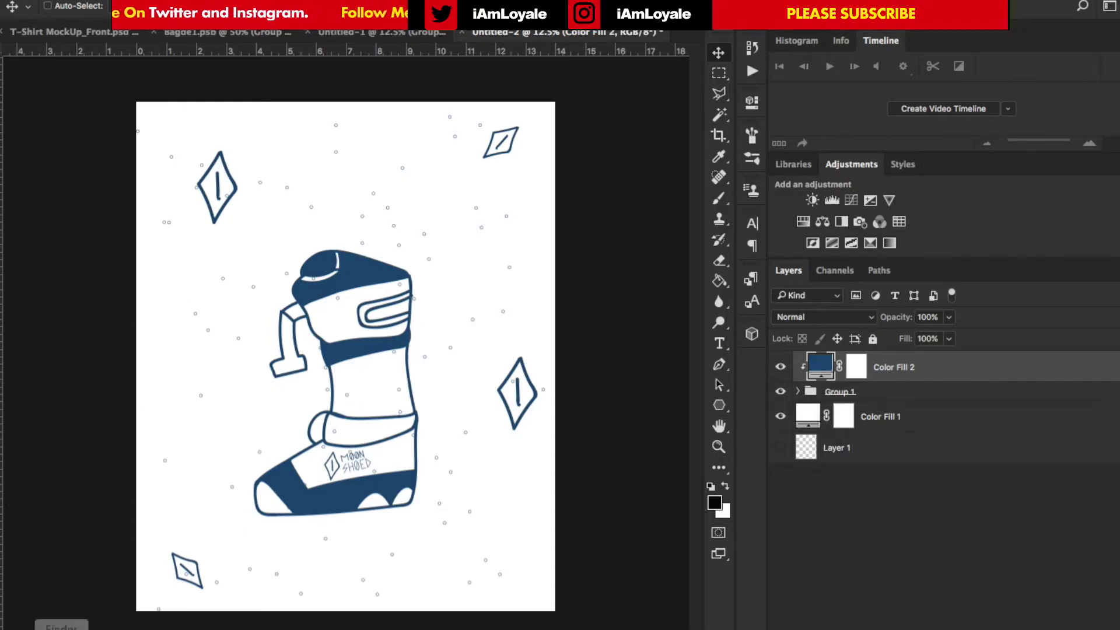
Place the chalkboard1 texture onto the canvas and clip it to the navy fill.
{"action": "left_click", "coordinate": [51, 613]}
{"action": "left_click_drag", "start_coordinate": [776, 433], "coordinate": [300, 360]}
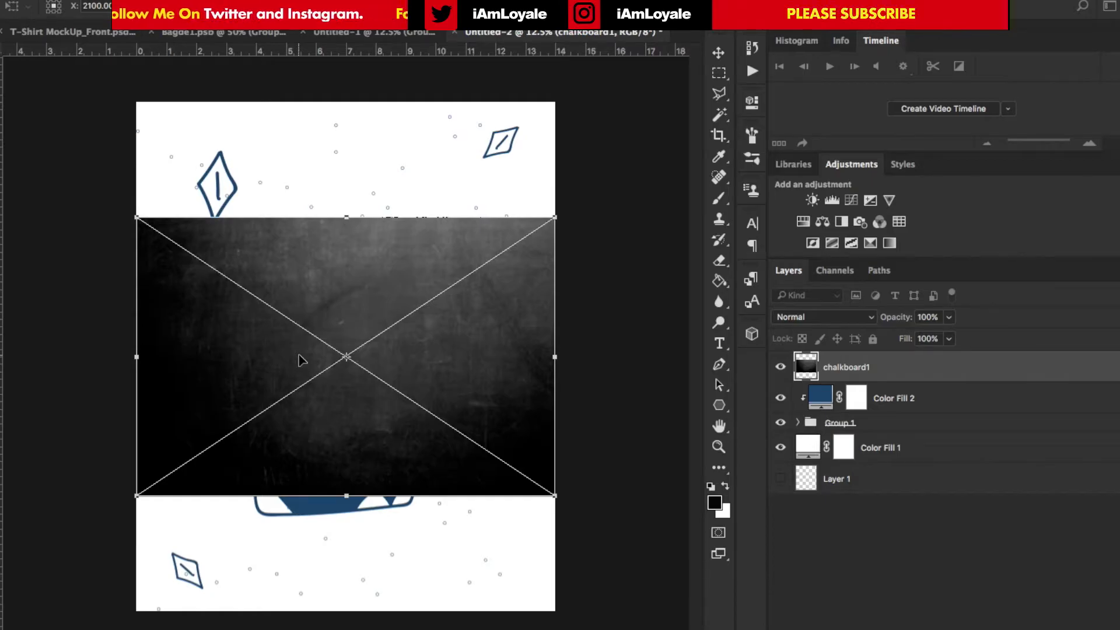
{"action": "key", "text": "Return"}
{"action": "right_click", "coordinate": [945, 369]}
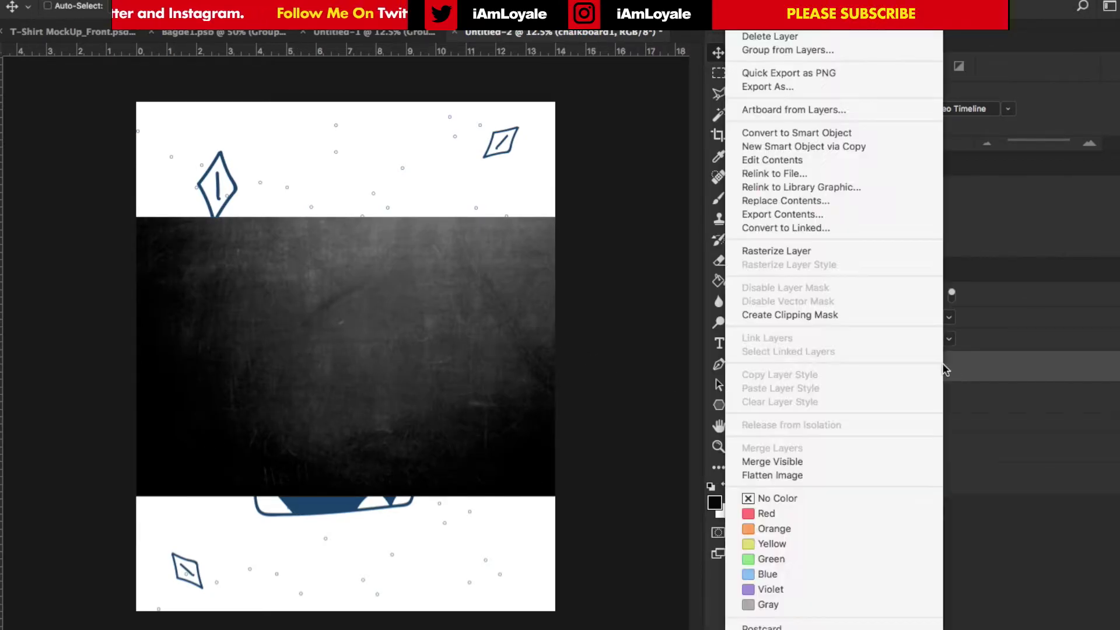
{"action": "left_click", "coordinate": [904, 314]}
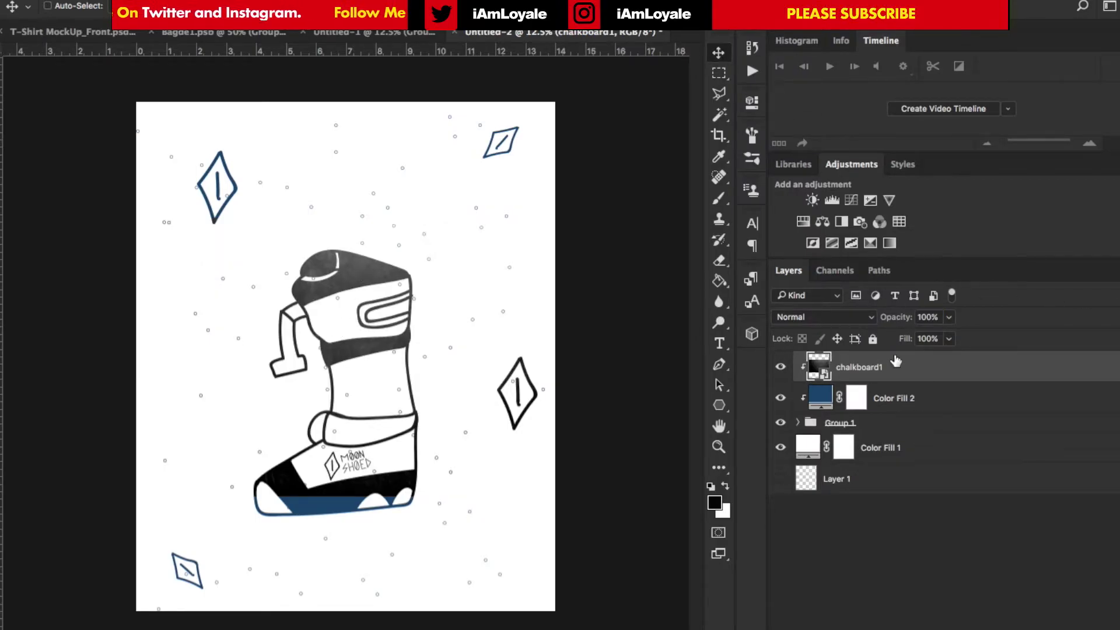
Duplicate the chalkboard texture, shift the copy over the boot, and set it to 73% opacity.
{"action": "key", "text": "ctrl+alt+t"}
{"action": "left_click_drag", "start_coordinate": [426, 430], "coordinate": [460, 257]}
{"action": "key", "text": "Return"}
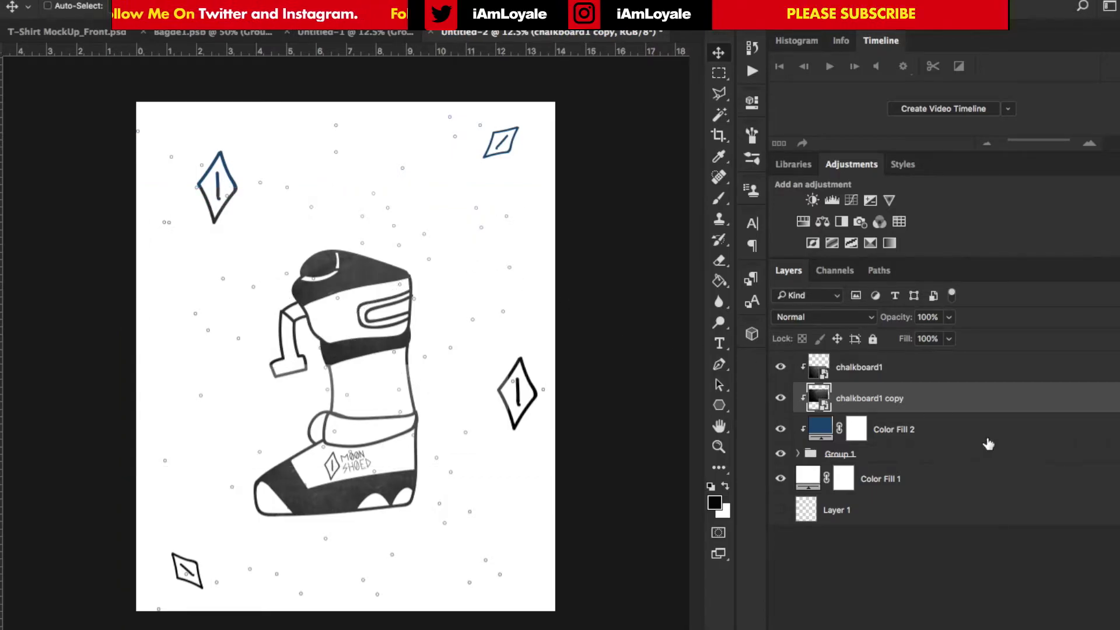
{"action": "key", "text": "alt+bracketright"}
{"action": "key", "text": "7"}
{"action": "key", "text": "3"}
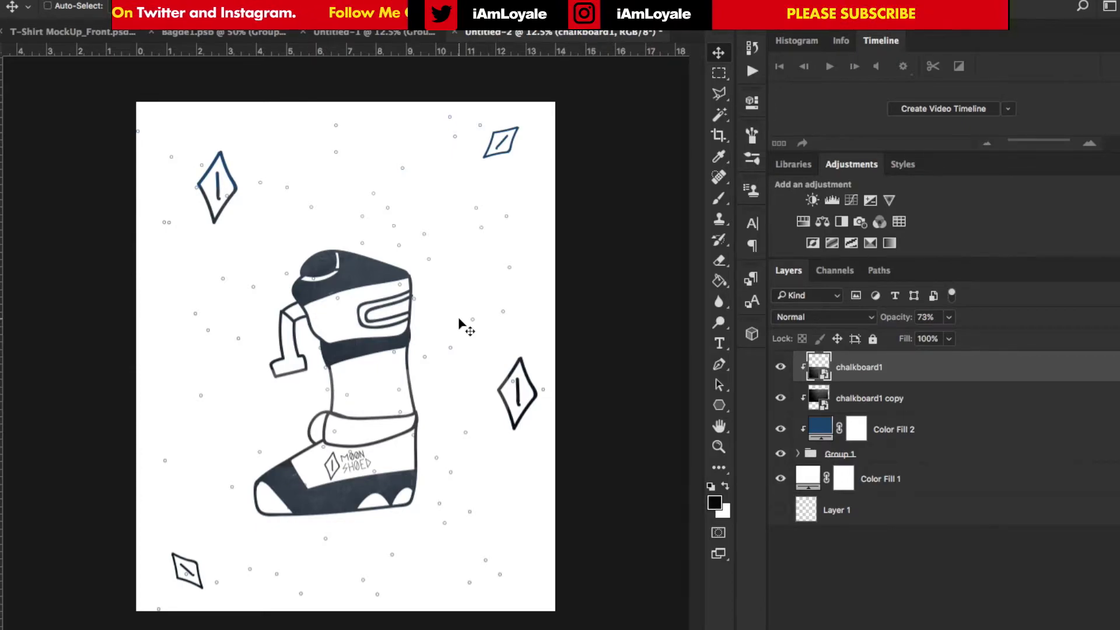
{"action": "left_click", "coordinate": [879, 399]}
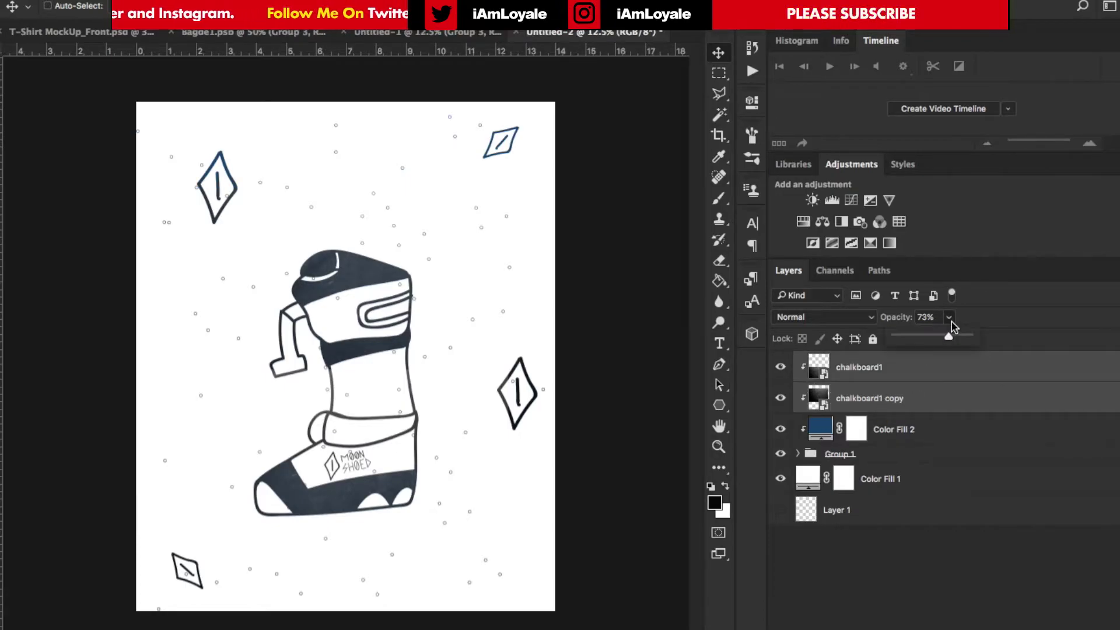
{"action": "left_click", "coordinate": [413, 376], "text": "ctrl"}
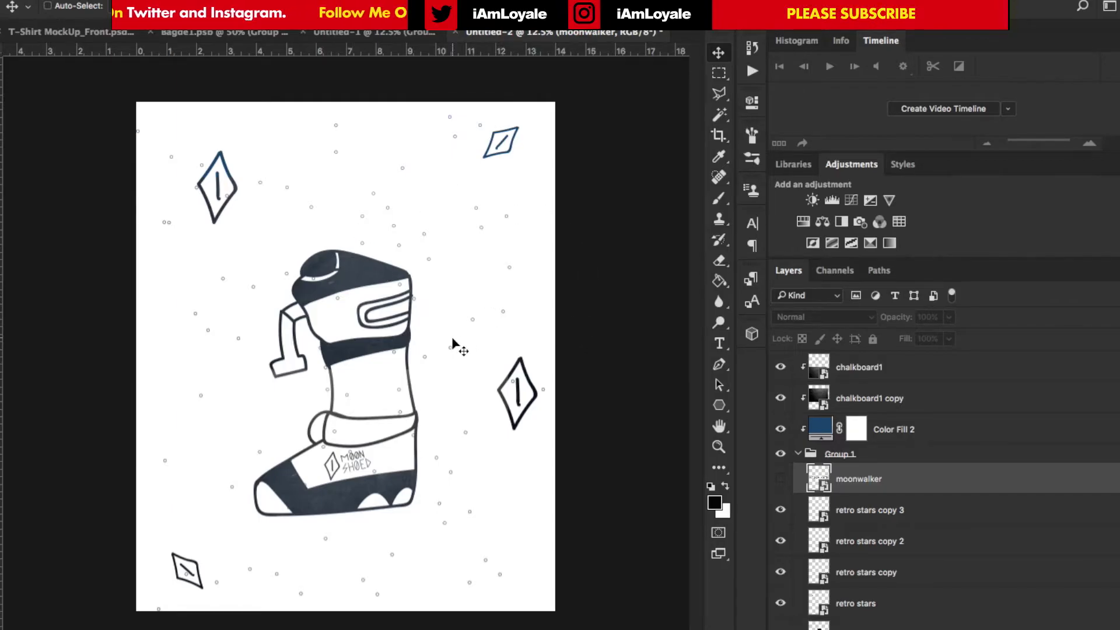
Show MOONWALKER text above Color Fill 2 on the boot top, then float Untitled-2 in its own window.
{"action": "left_click", "coordinate": [780, 480]}
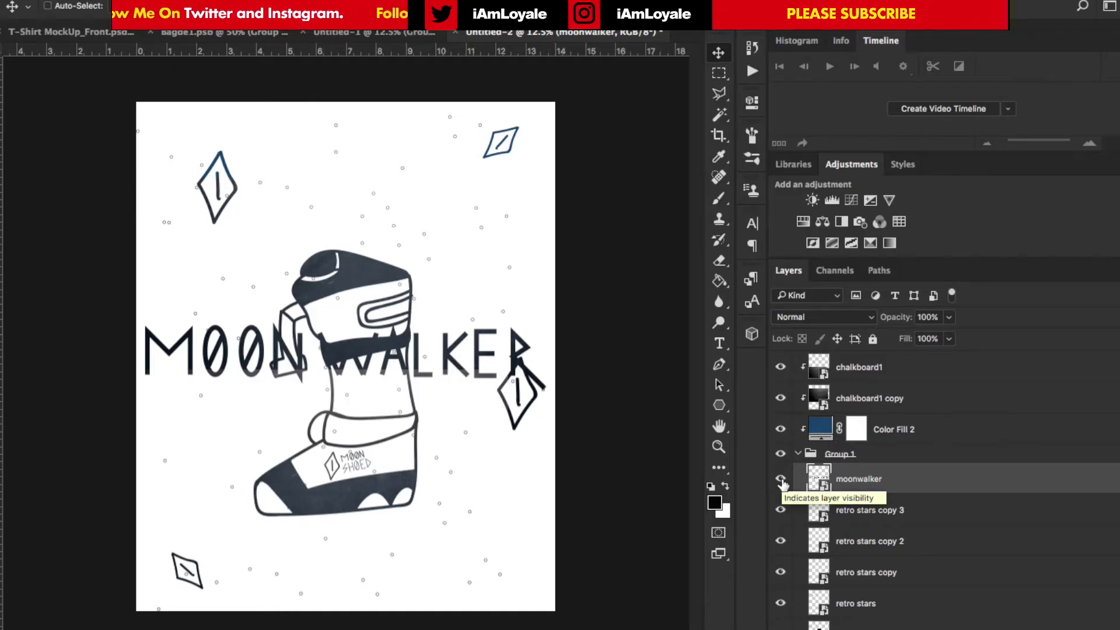
{"action": "key", "text": "ctrl+t"}
{"action": "key", "text": "Escape"}
{"action": "left_click_drag", "start_coordinate": [819, 480], "coordinate": [861, 411]}
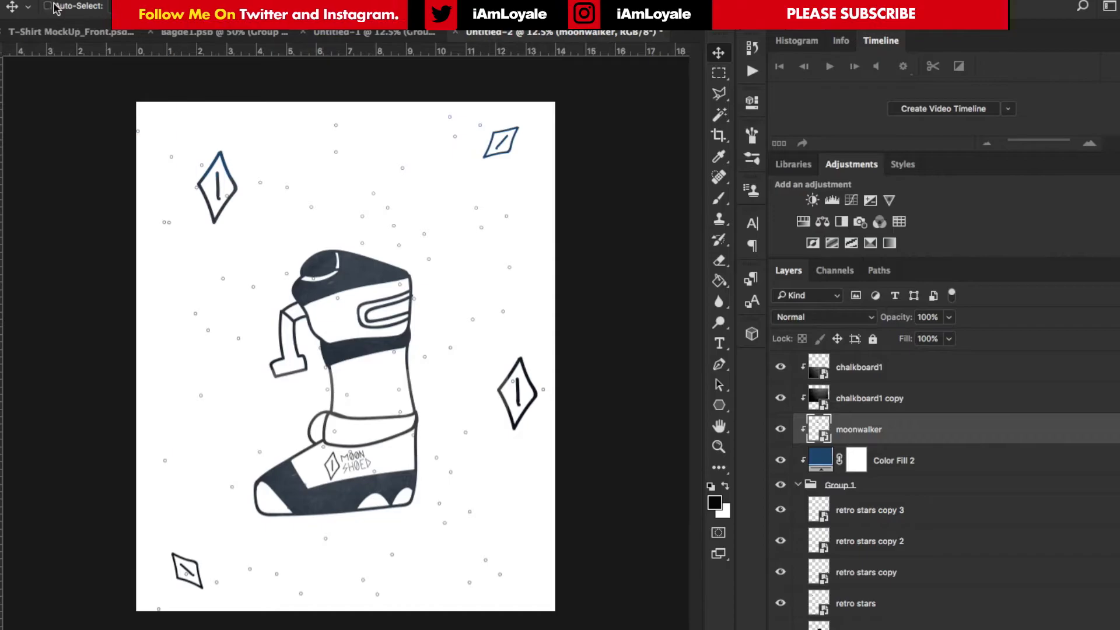
{"action": "left_click_drag", "start_coordinate": [304, 228], "coordinate": [326, 272]}
{"action": "key", "text": "ctrl+plus"}
{"action": "key", "text": "ctrl+plus"}
{"action": "key", "text": "ctrl+plus"}
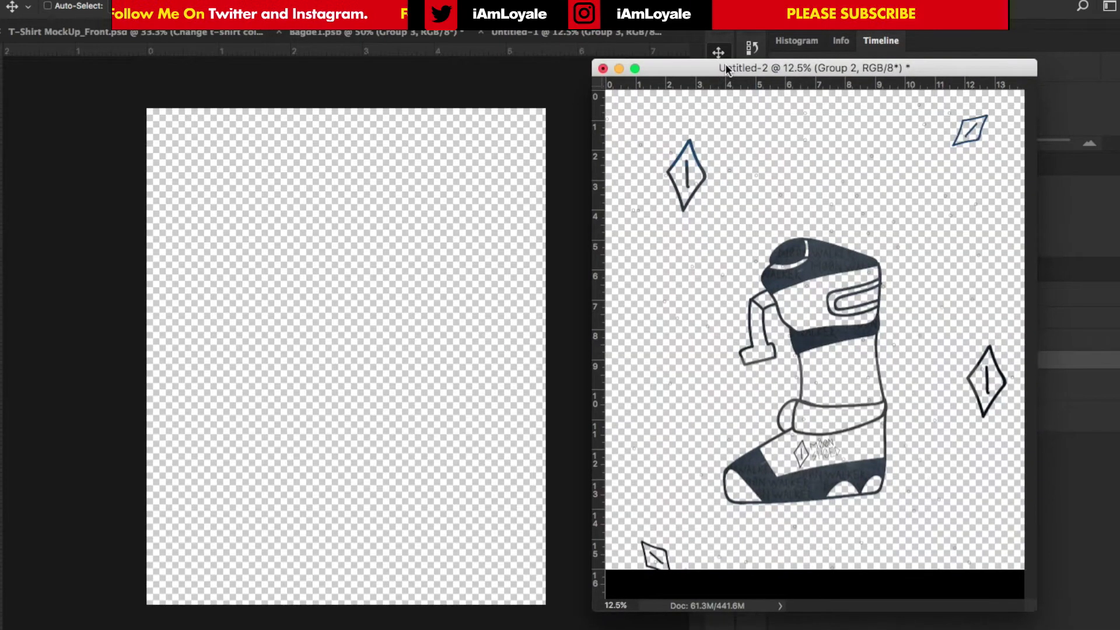
{"action": "left_click_drag", "start_coordinate": [726, 64], "coordinate": [11, 126]}
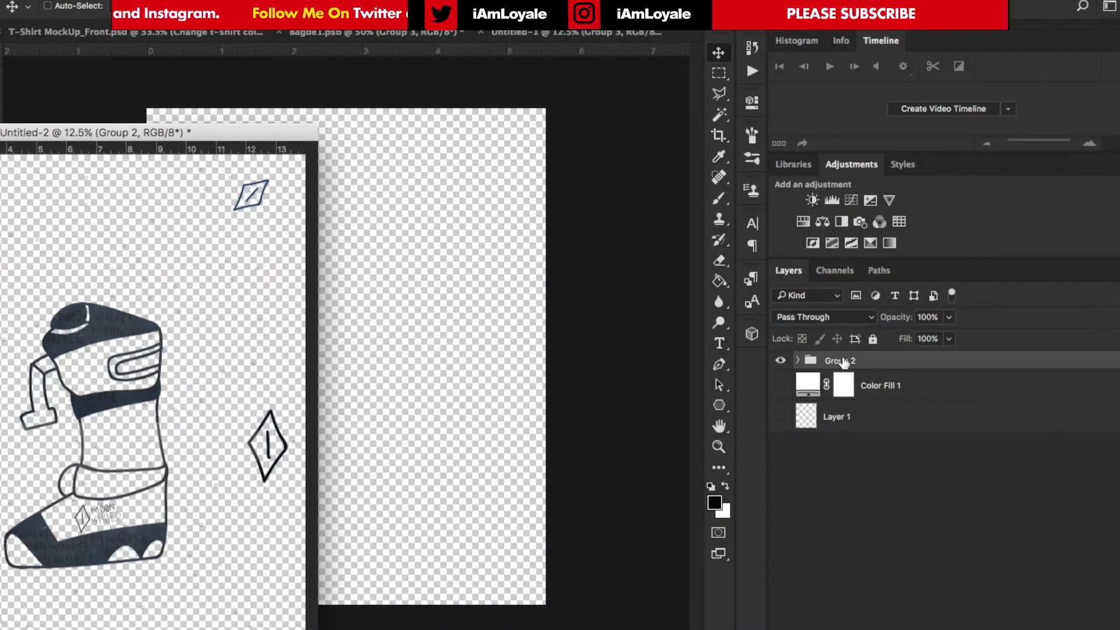
Copy Group 2 into Badge1.psd, enable Invert 1, save, and view the T-Shirt MockUp document.
{"action": "left_click_drag", "start_coordinate": [843, 362], "coordinate": [421, 375]}
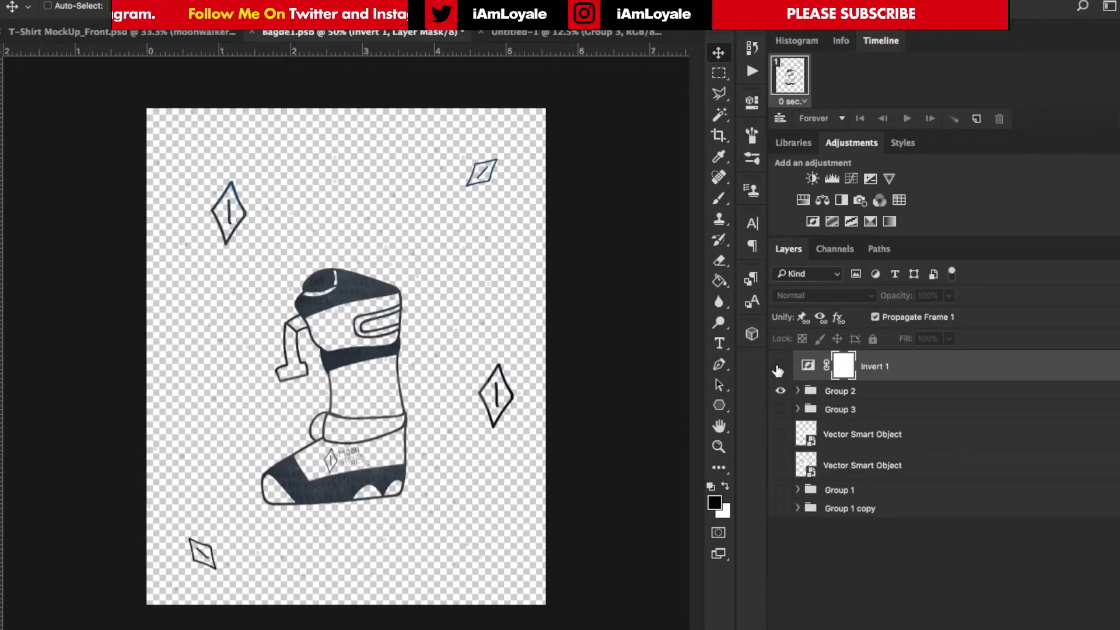
{"action": "left_click", "coordinate": [782, 367]}
{"action": "key", "text": "ctrl+s"}
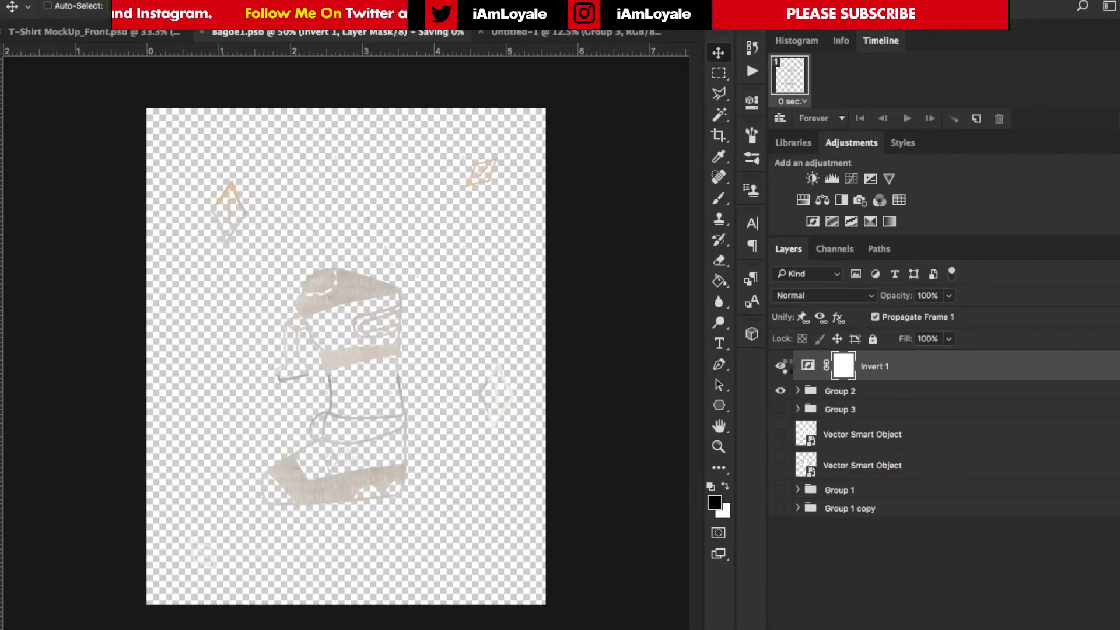
{"action": "left_click", "coordinate": [680, 217]}
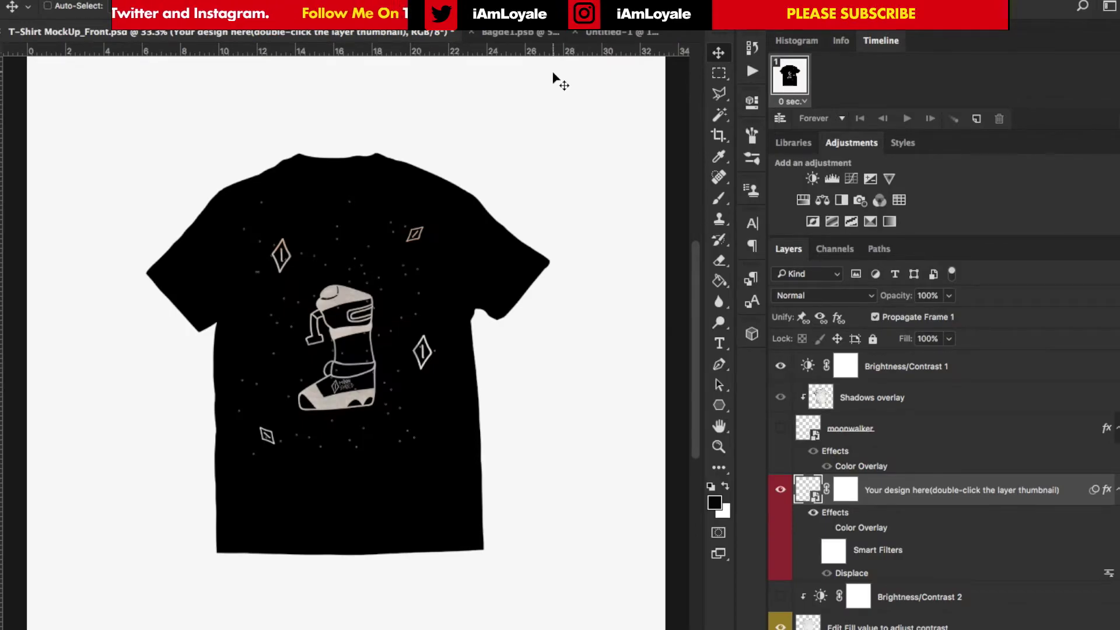
Make the mockup's moonwalker layer visible and zoom out to see the whole black shirt.
{"action": "key", "text": "ctrl+plus"}
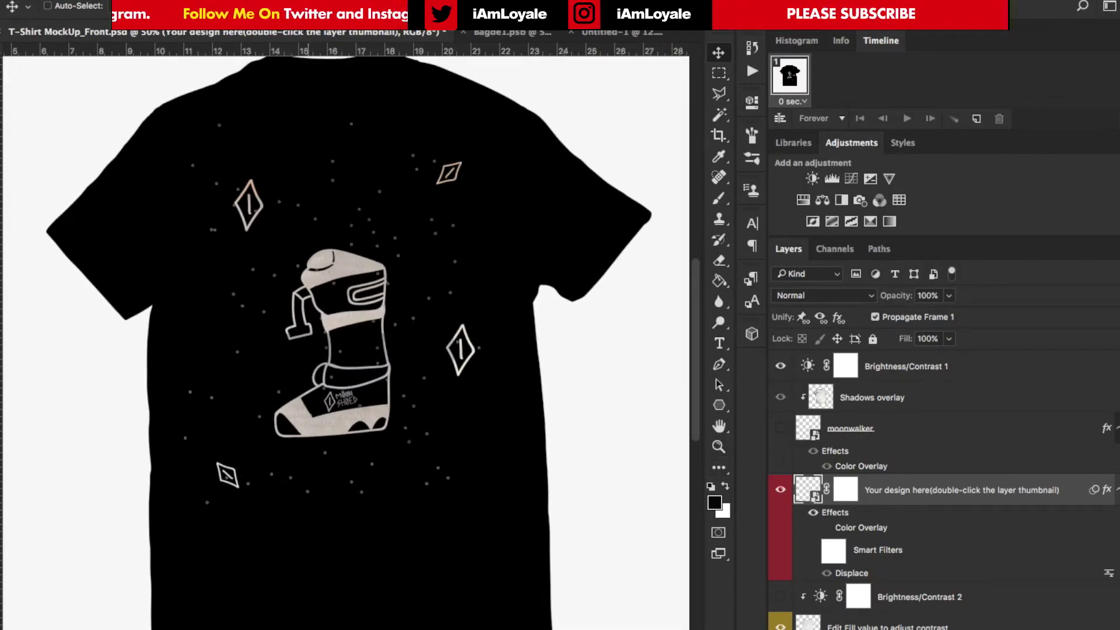
{"action": "left_click", "coordinate": [781, 428]}
{"action": "left_click", "coordinate": [846, 432]}
{"action": "key", "text": "ctrl+minus"}
{"action": "key", "text": "ctrl+minus"}
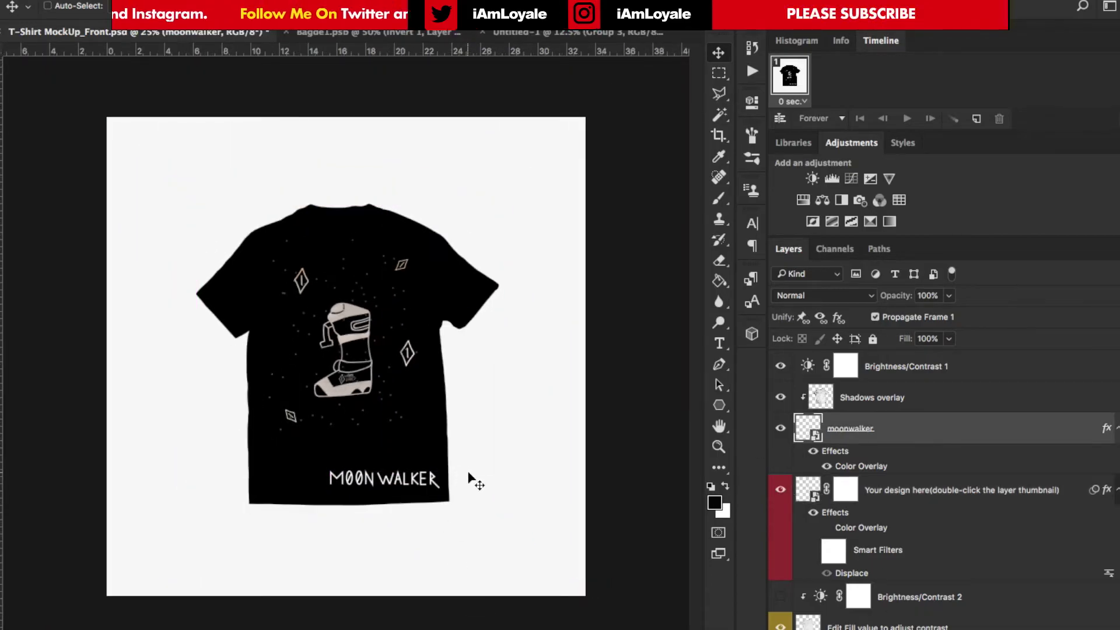
{"action": "scroll", "coordinate": [472, 478], "scroll_direction": "up", "scroll_amount": 2, "text": "alt"}
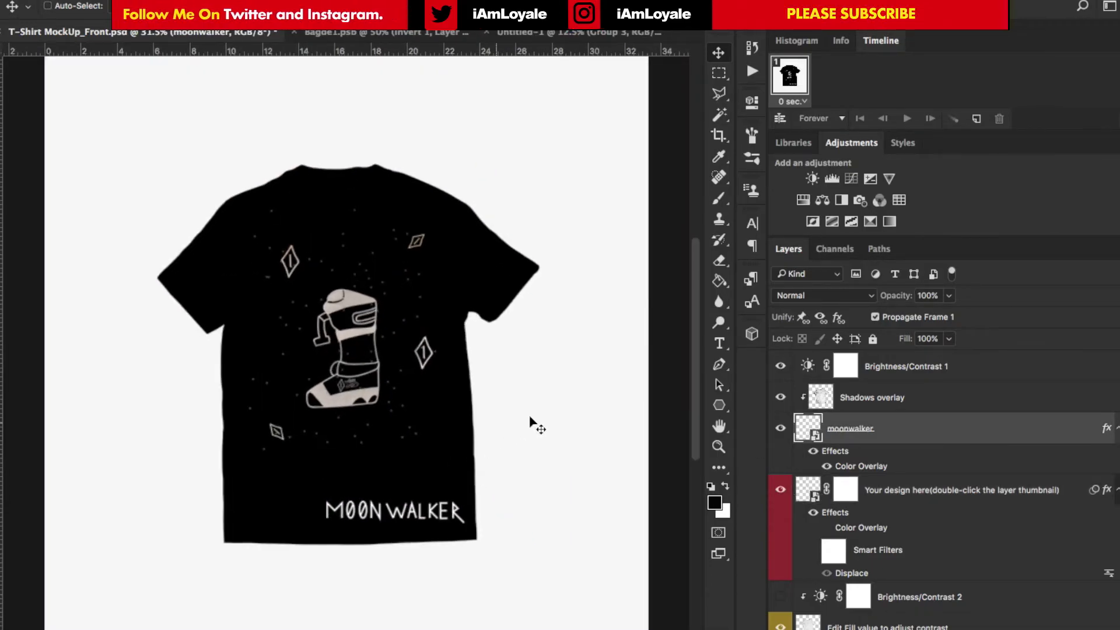